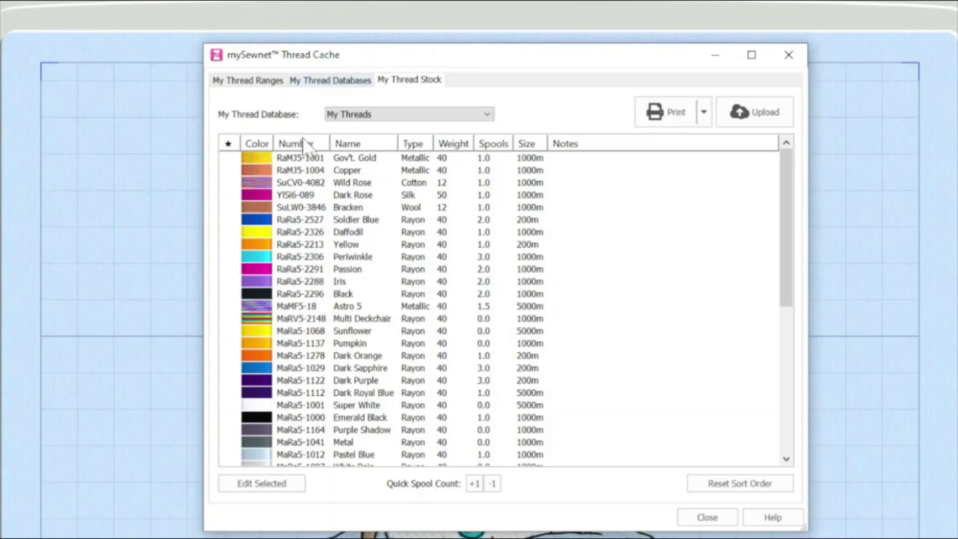
pyautogui.click(474, 112)
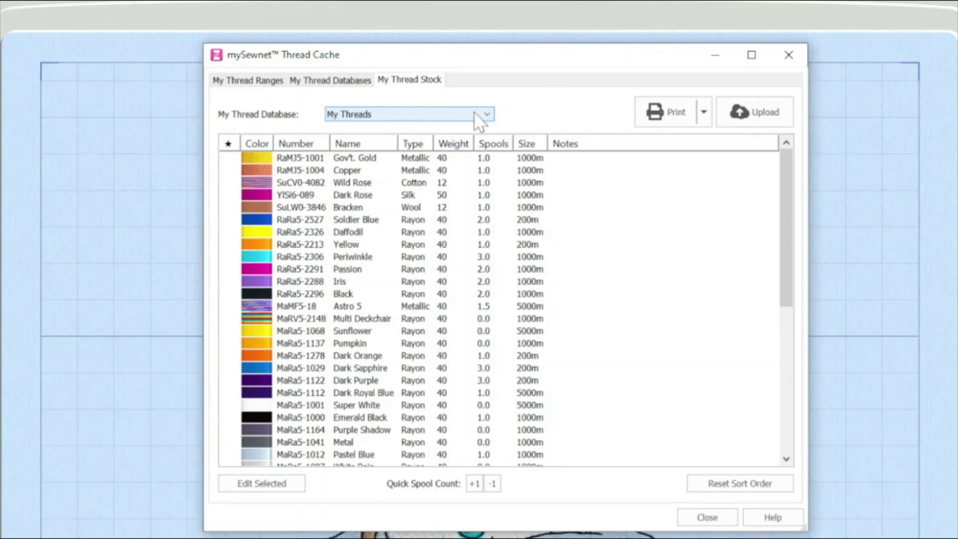
pyautogui.click(475, 113)
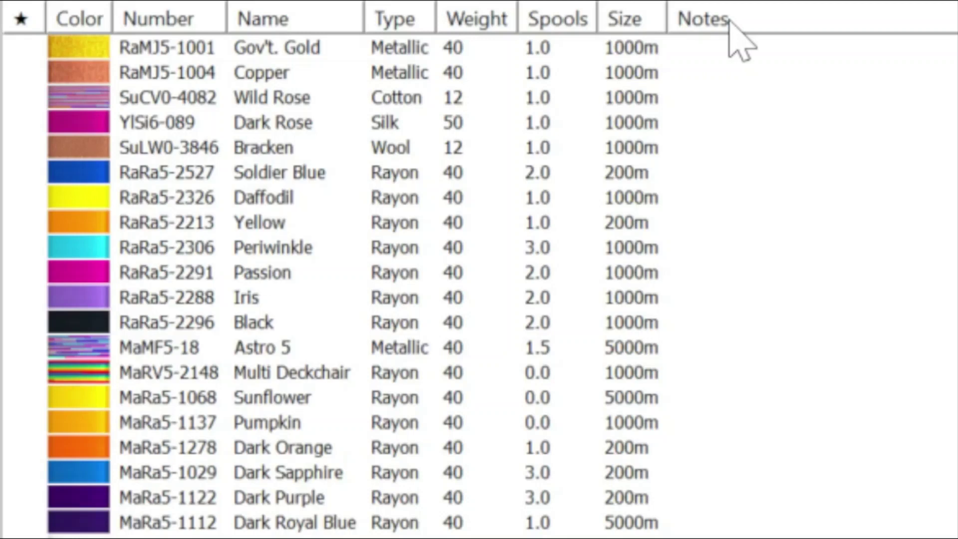
# Step: Select the Dark Sapphire (MaRa5-1029) row in the thread stock table
pyautogui.click(107, 476)
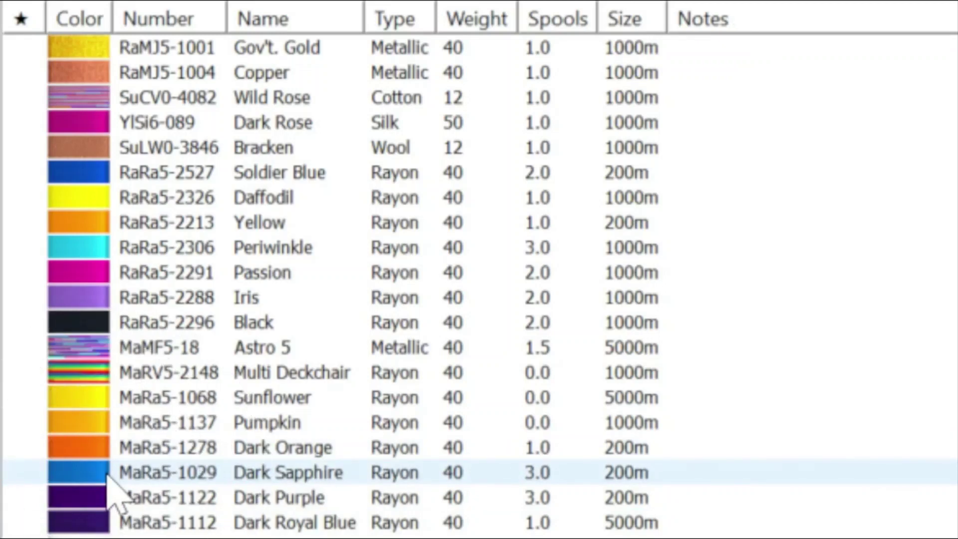
pyautogui.click(258, 479)
pyautogui.click(531, 474)
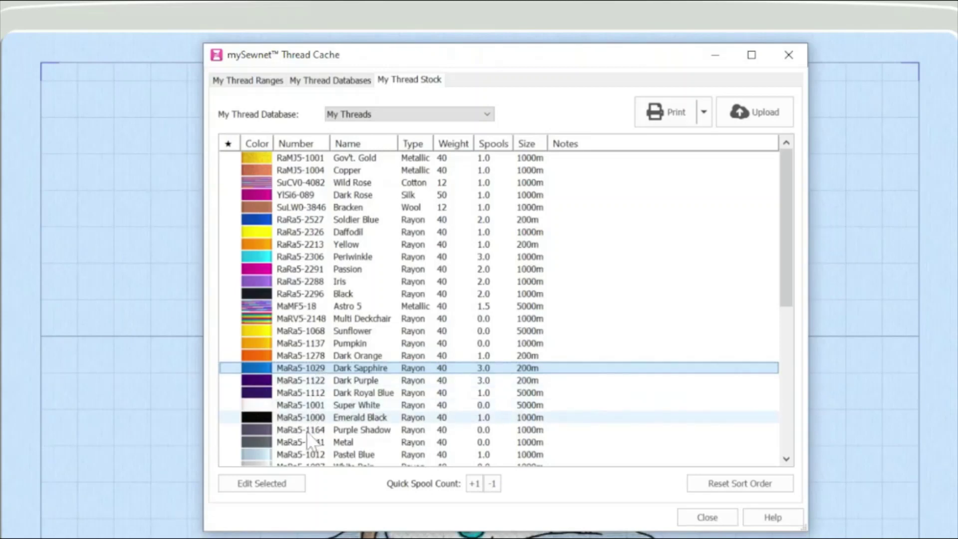
# Step: In Edit Stock, set Dark Sapphire to 1 spool and enter the note 'I need 1000m'
pyautogui.click(274, 483)
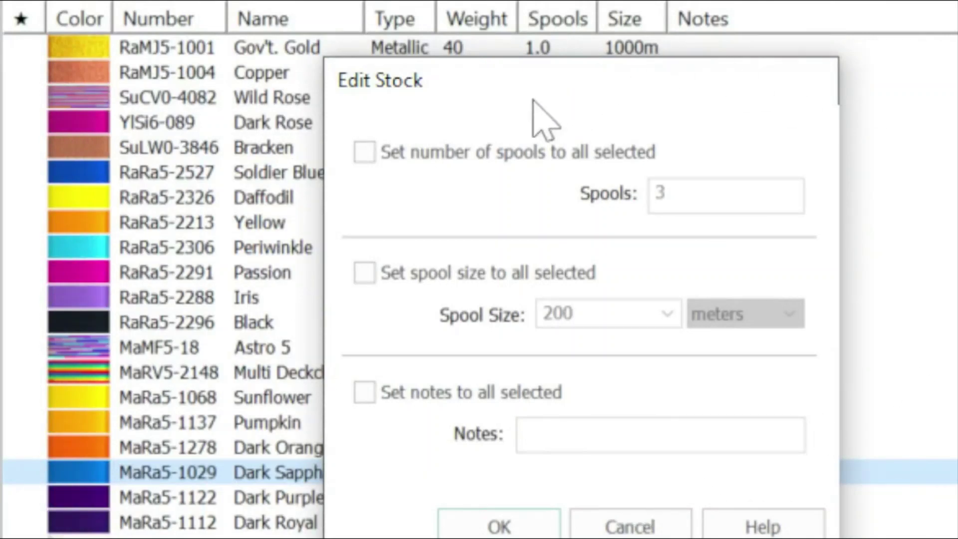
pyautogui.click(365, 152)
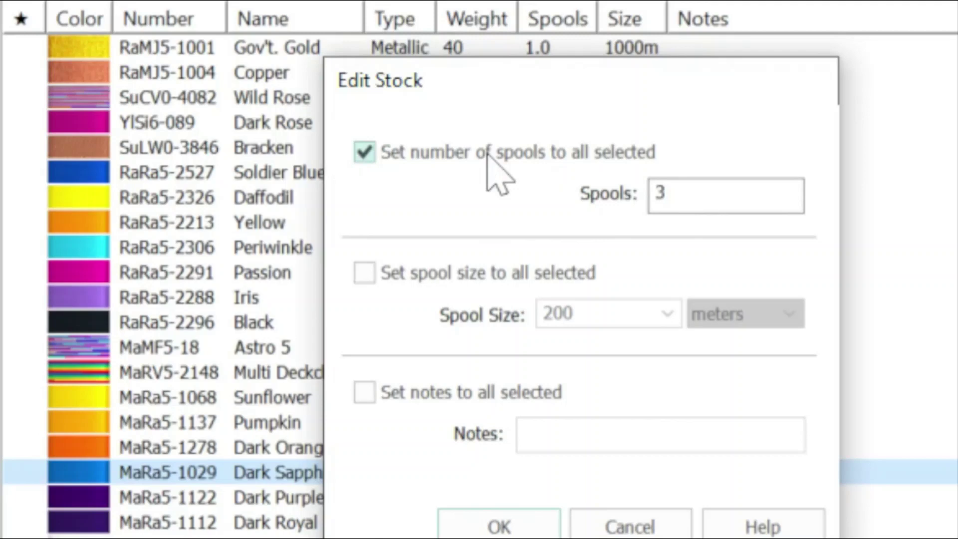
pyautogui.click(728, 194)
pyautogui.press('BackSpace')
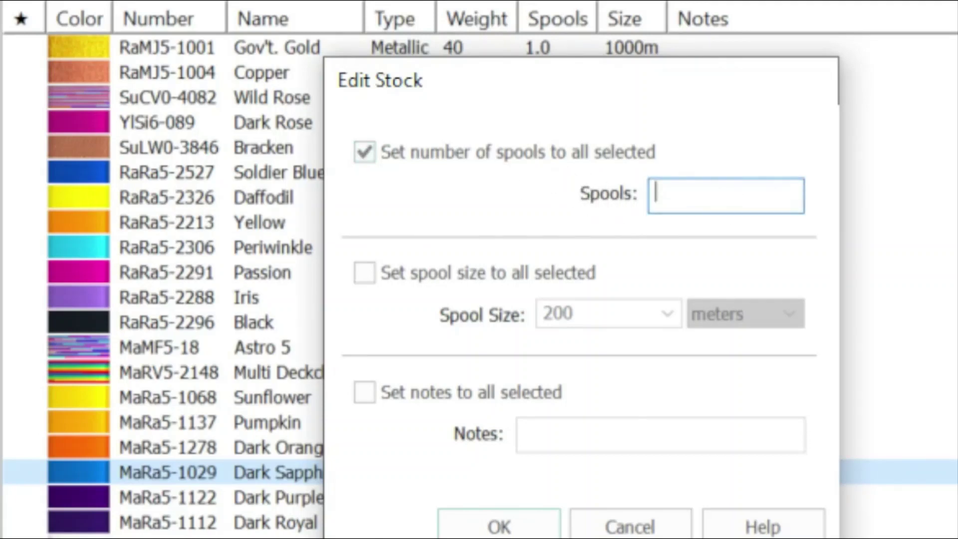
pyautogui.write('1')
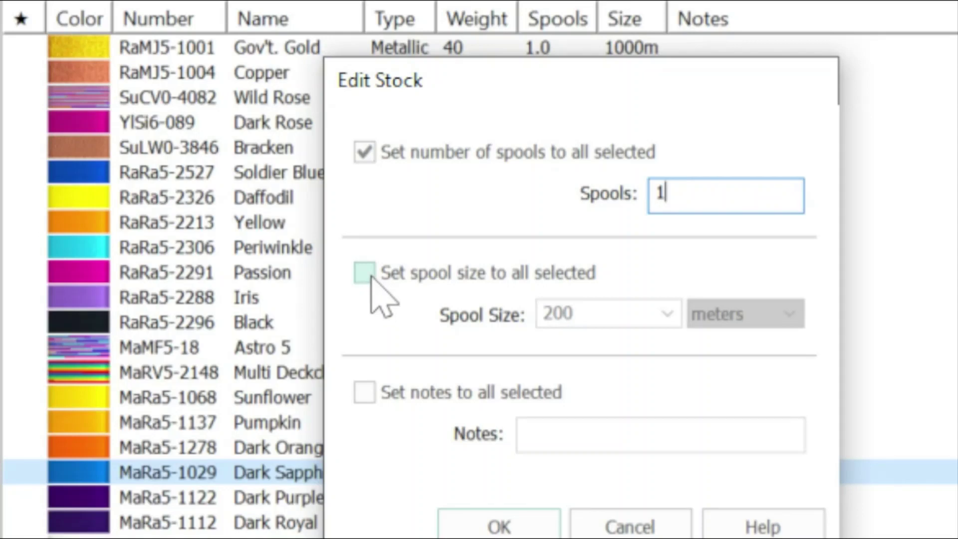
pyautogui.click(367, 392)
pyautogui.click(538, 433)
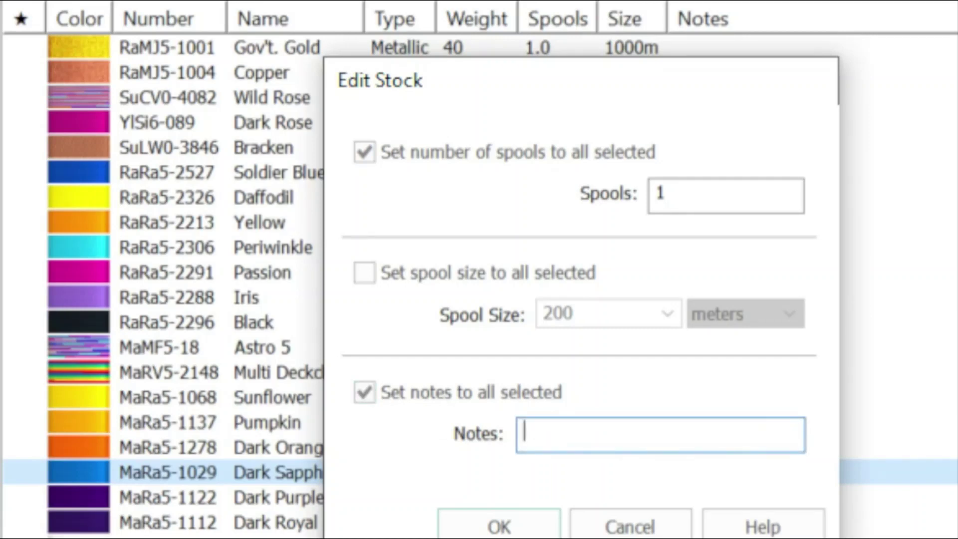
pyautogui.write('I need 100')
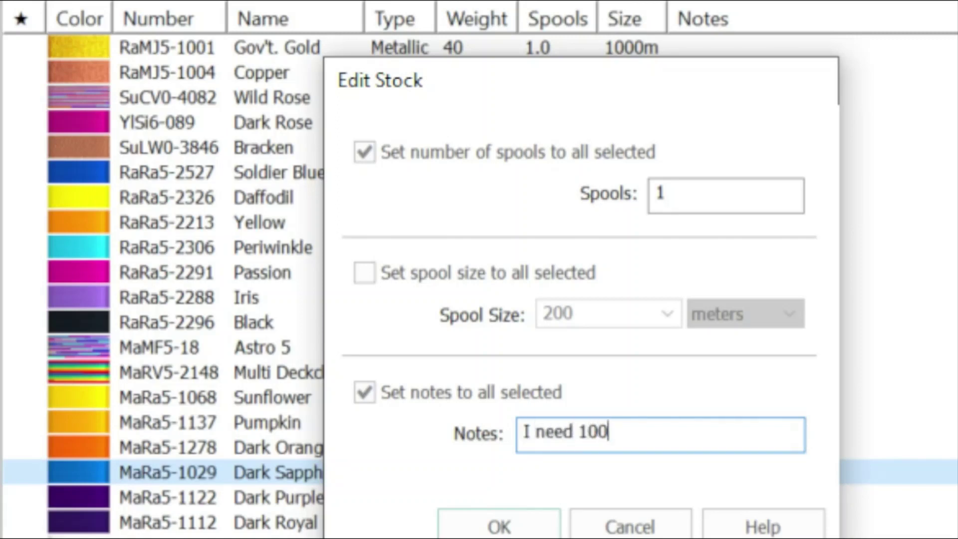
pyautogui.write('0m')
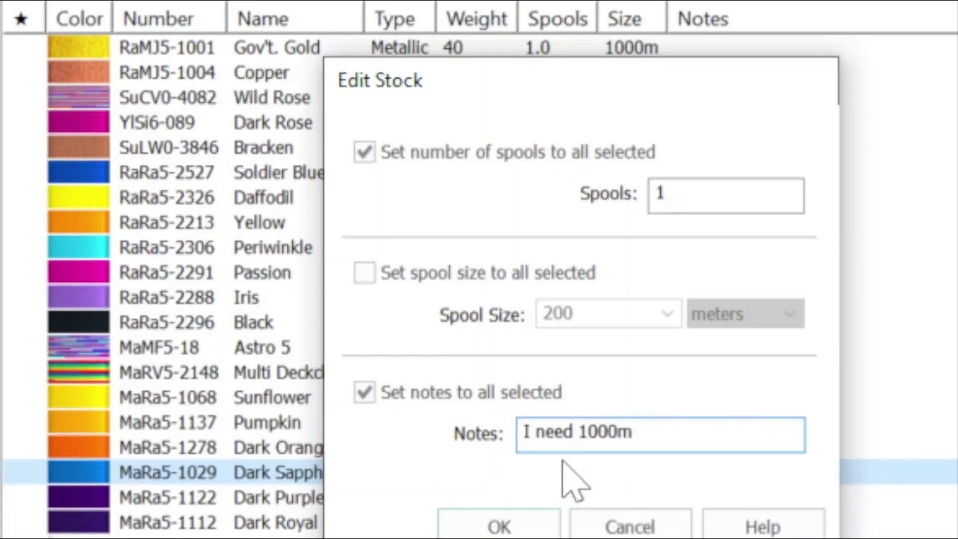
# Step: Confirm the edit and check that Dark Sapphire's note reads 'I need 1000m'
pyautogui.click(511, 527)
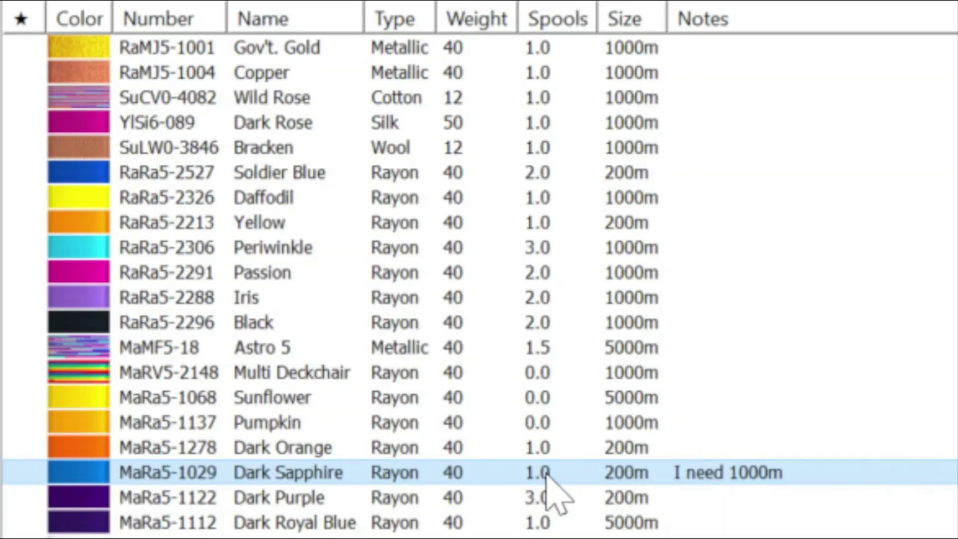
pyautogui.click(732, 478)
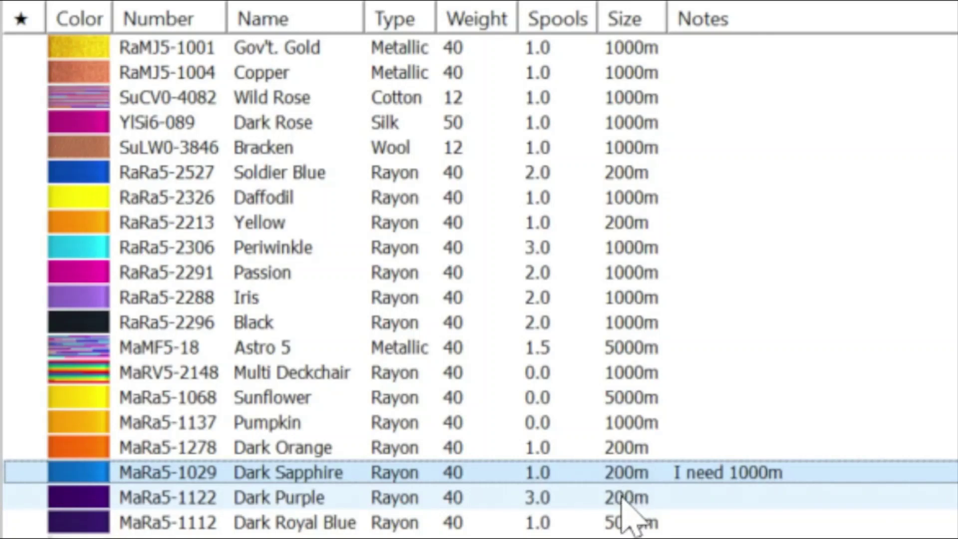
# Step: Give the selected threads, including Dark Purple, 1 spool with a 1000 m spool size
pyautogui.doubleClick(624, 499)
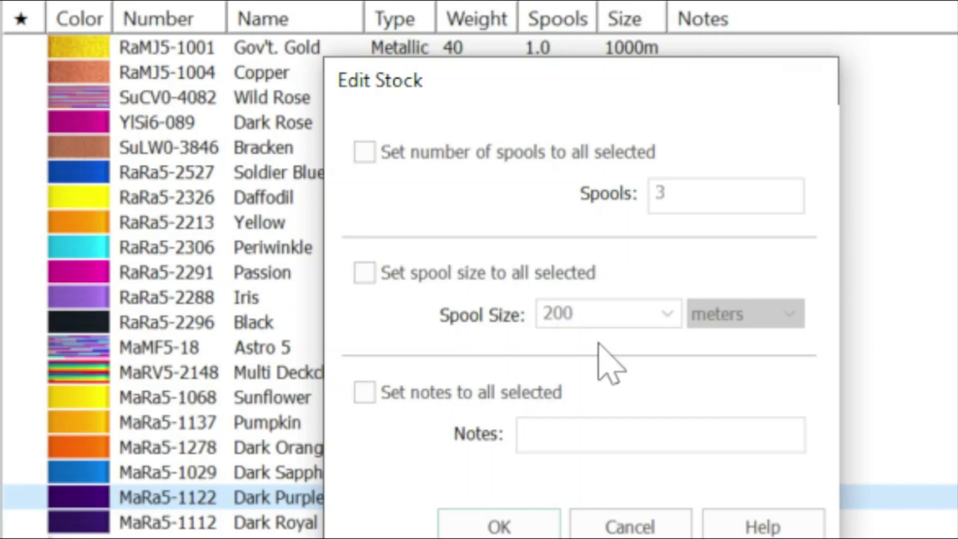
pyautogui.click(365, 152)
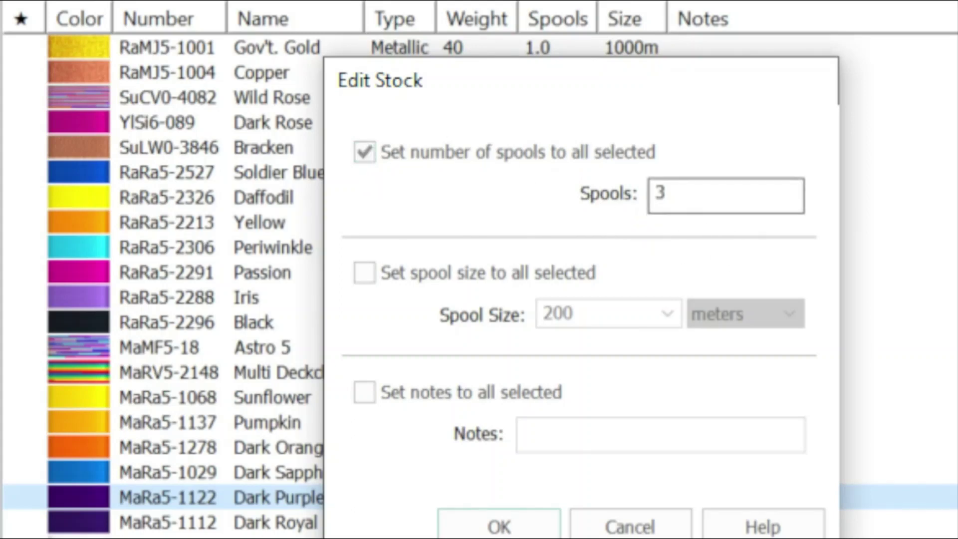
pyautogui.click(668, 194)
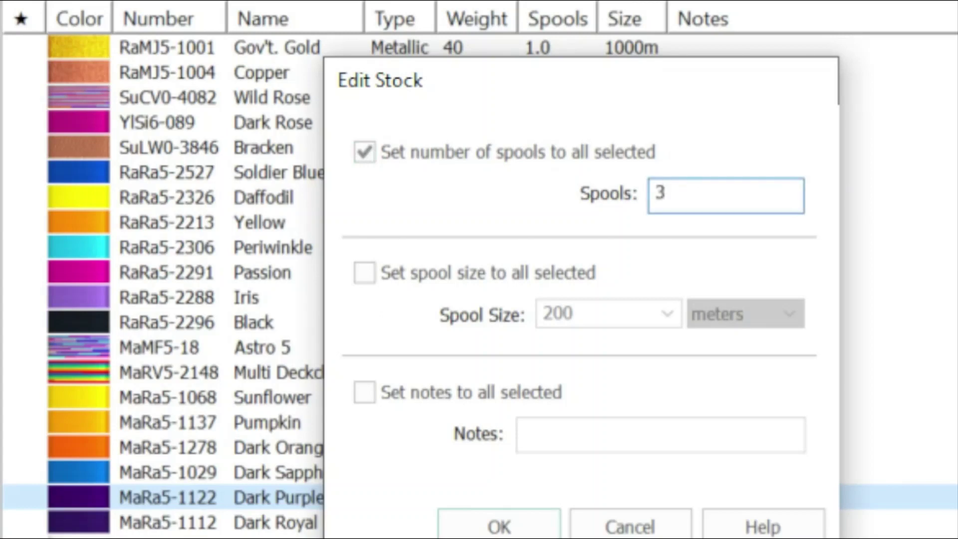
pyautogui.press('BackSpace')
pyautogui.write('1')
pyautogui.click(369, 272)
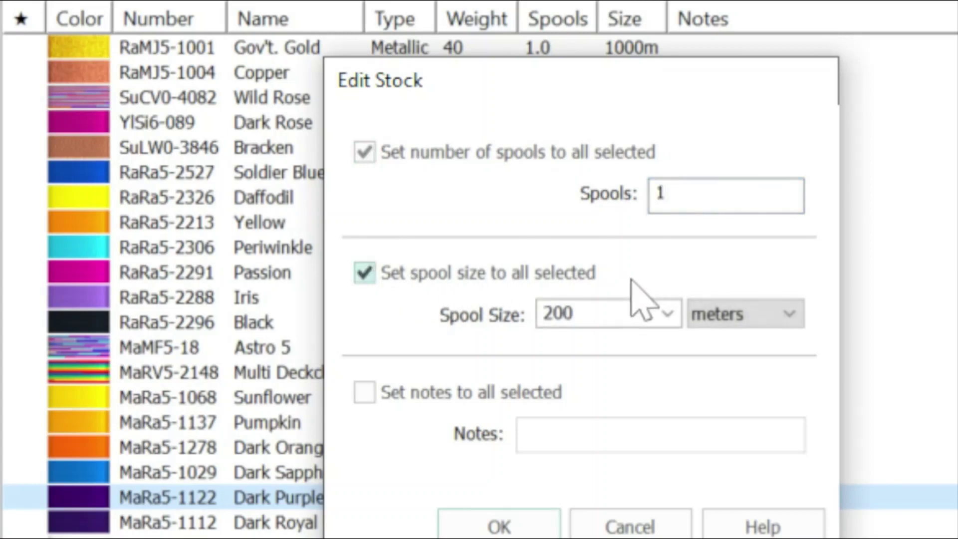
pyautogui.press('Tab')
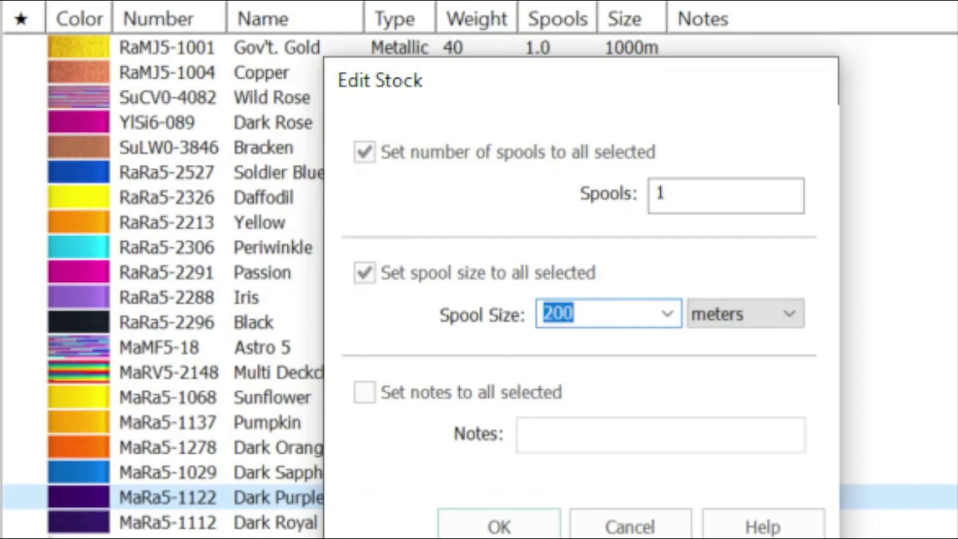
pyautogui.write('1000')
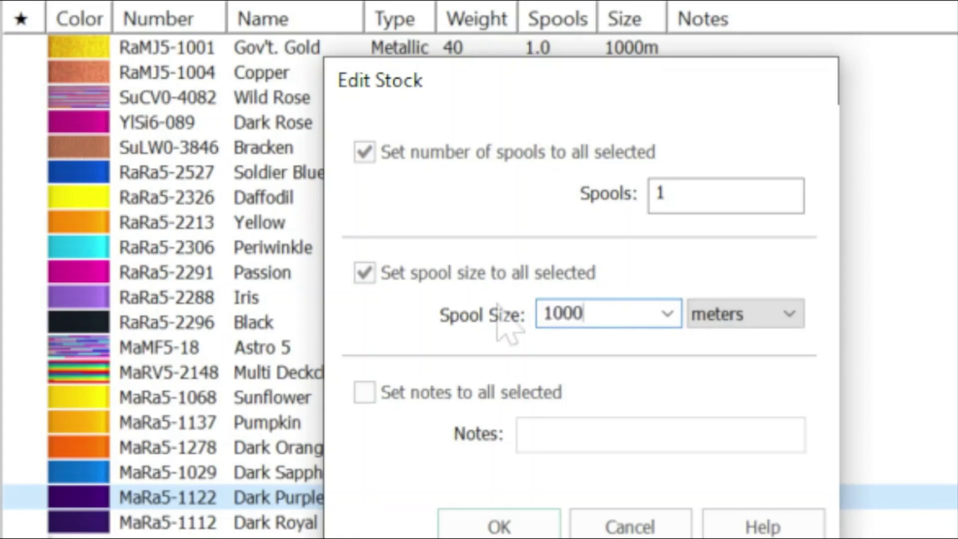
pyautogui.click(497, 302)
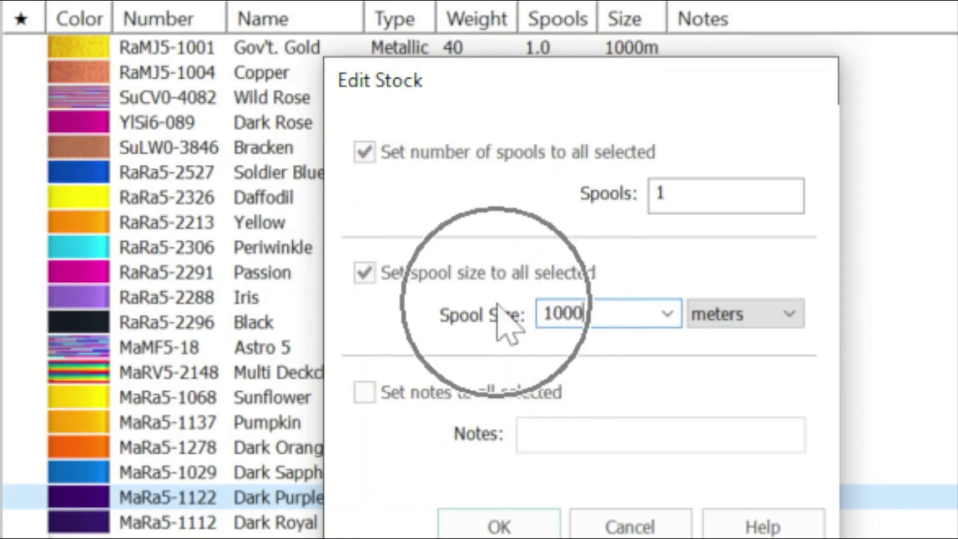
pyautogui.click(547, 439)
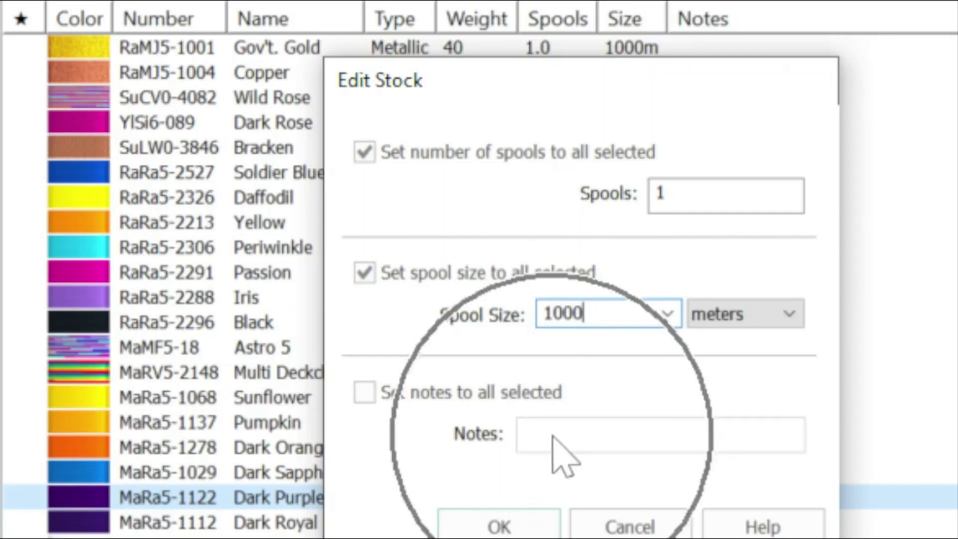
pyautogui.click(518, 528)
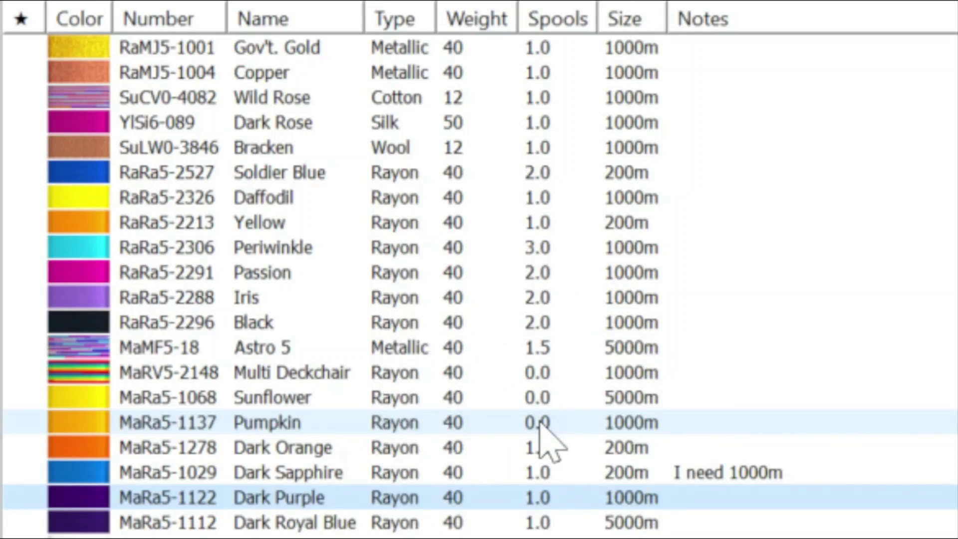
# Step: Change Pumpkin's Spools cell in the table to 1
pyautogui.click(540, 423)
pyautogui.click(540, 423)
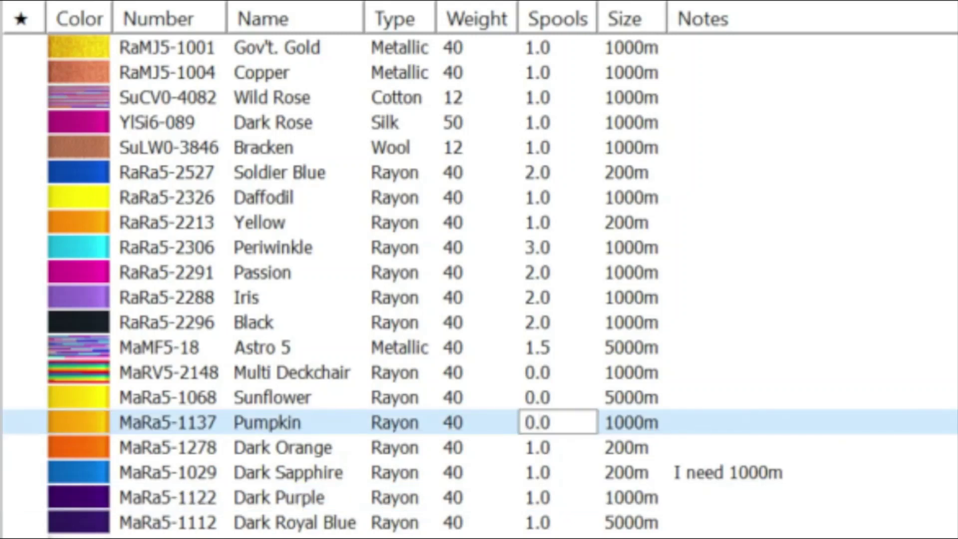
pyautogui.doubleClick(542, 422)
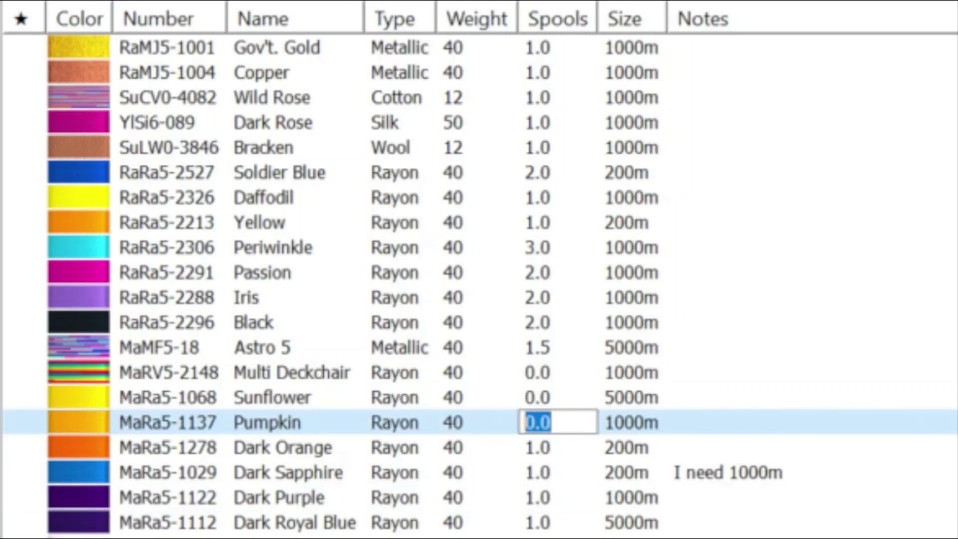
pyautogui.write('1')
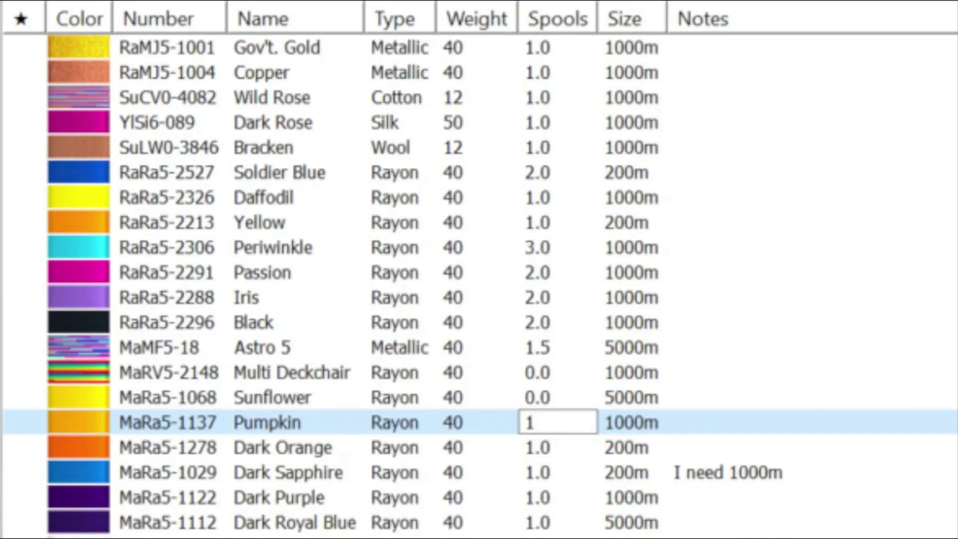
pyautogui.click(488, 441)
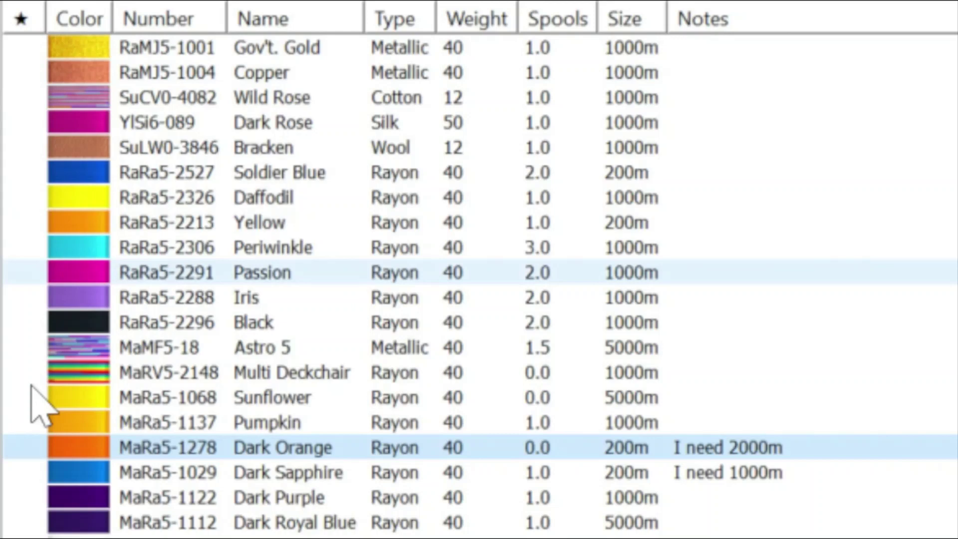
# Step: Star Dark Orange, Dark Sapphire, Multi Deckchair and Pumpkin in the stock list
pyautogui.click(23, 444)
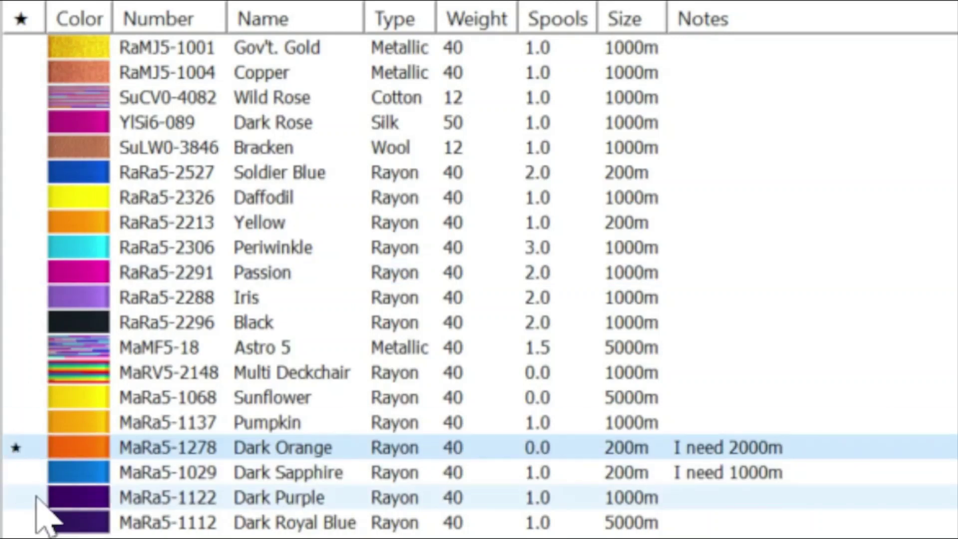
pyautogui.click(11, 472)
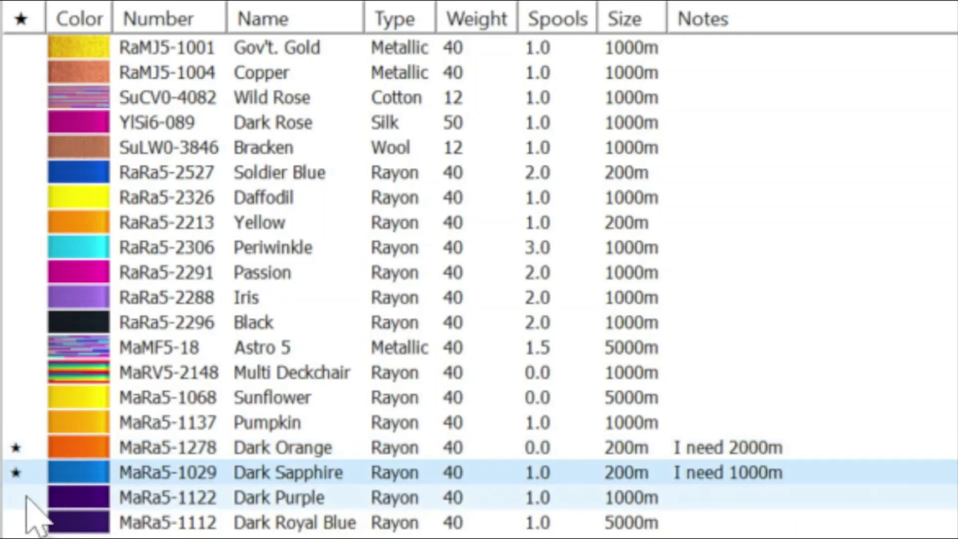
pyautogui.click(22, 379)
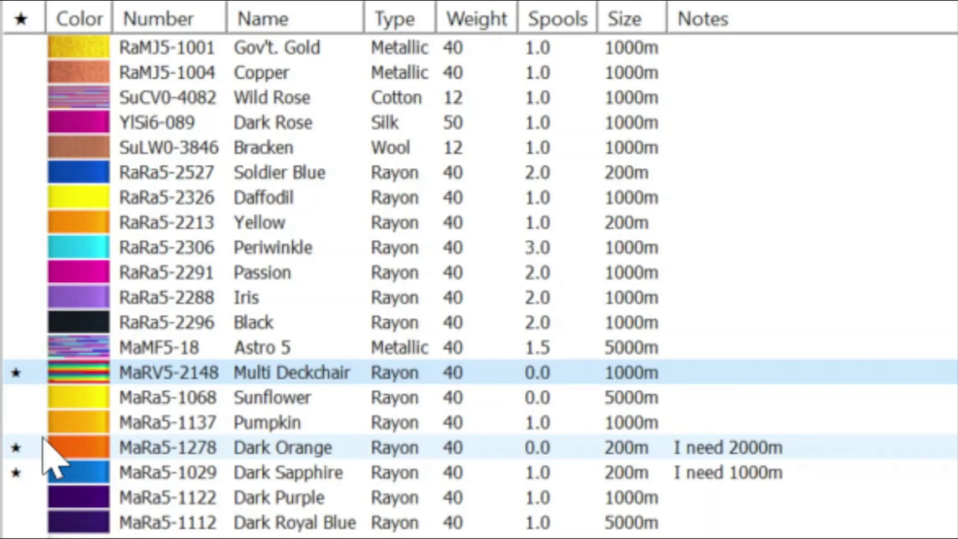
pyautogui.click(15, 447)
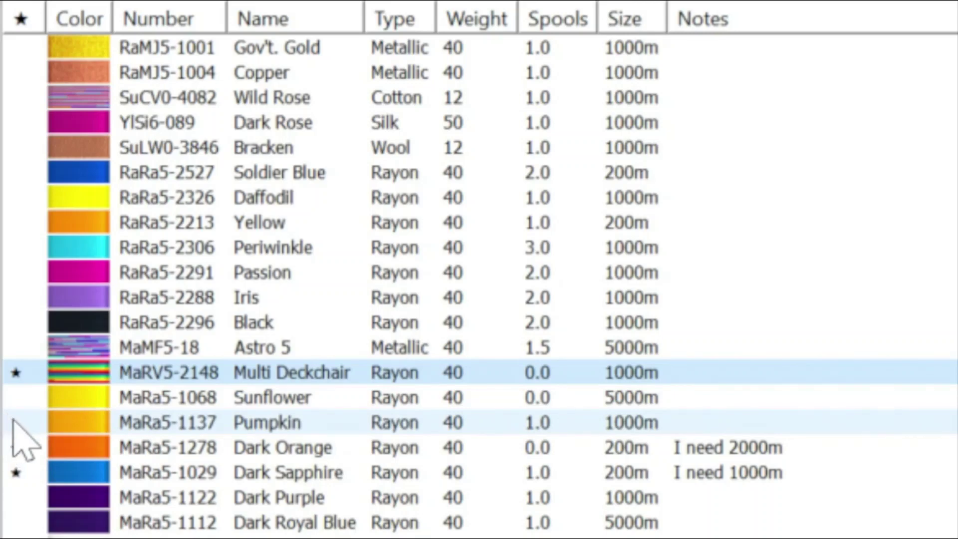
pyautogui.click(13, 422)
pyautogui.click(20, 447)
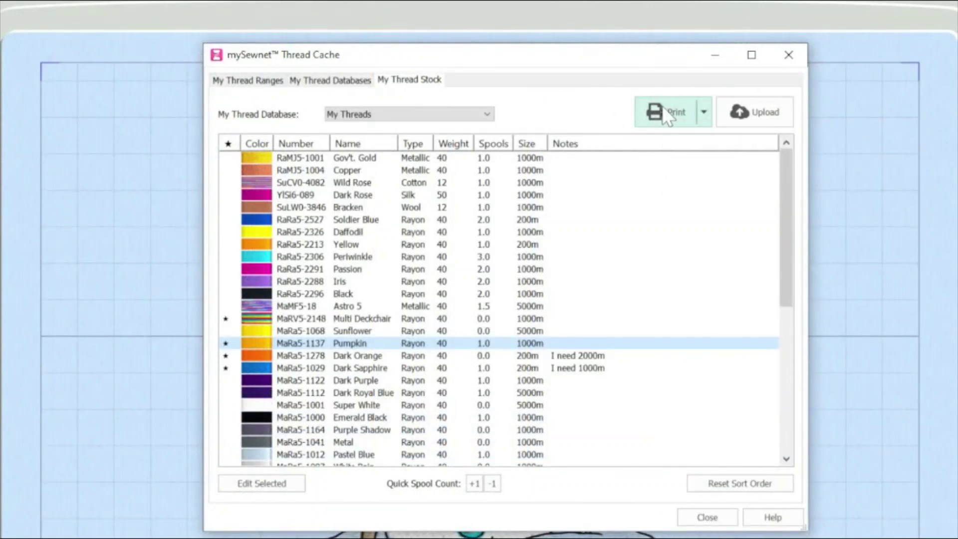
# Step: Upload the My Thread Stock list to threadcache.mysewnet.com
pyautogui.click(743, 116)
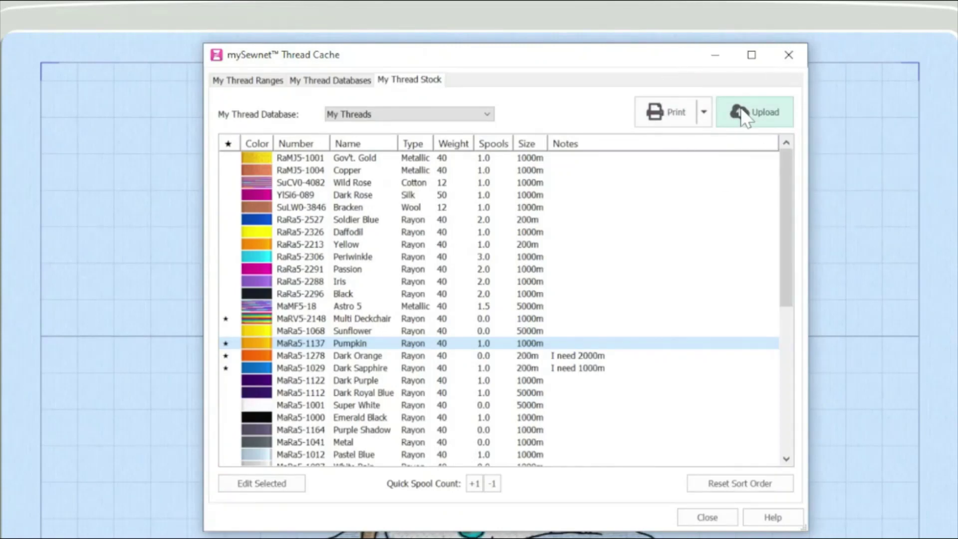
pyautogui.click(742, 116)
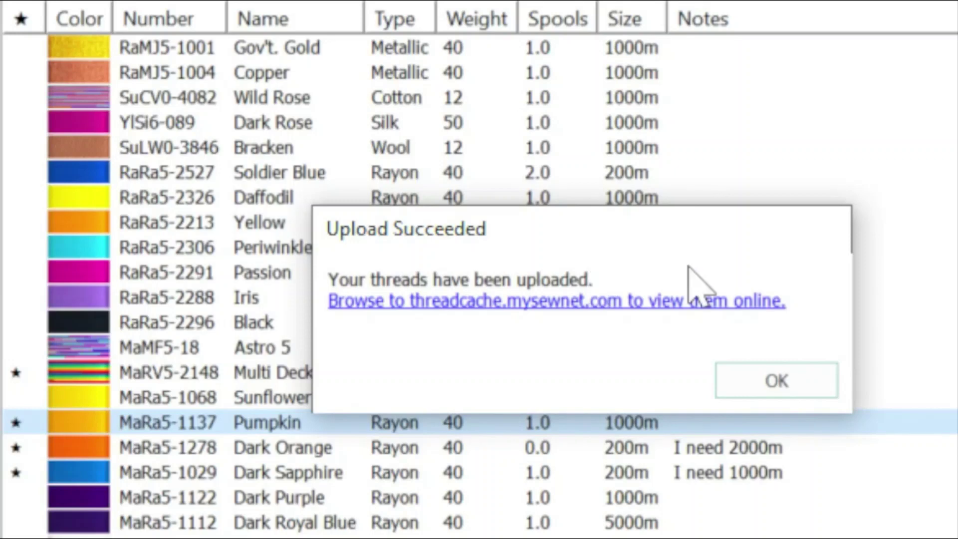
# Step: Follow the Upload Succeeded link to view My Threads on threadcache.mysewnet.com
pyautogui.click(638, 303)
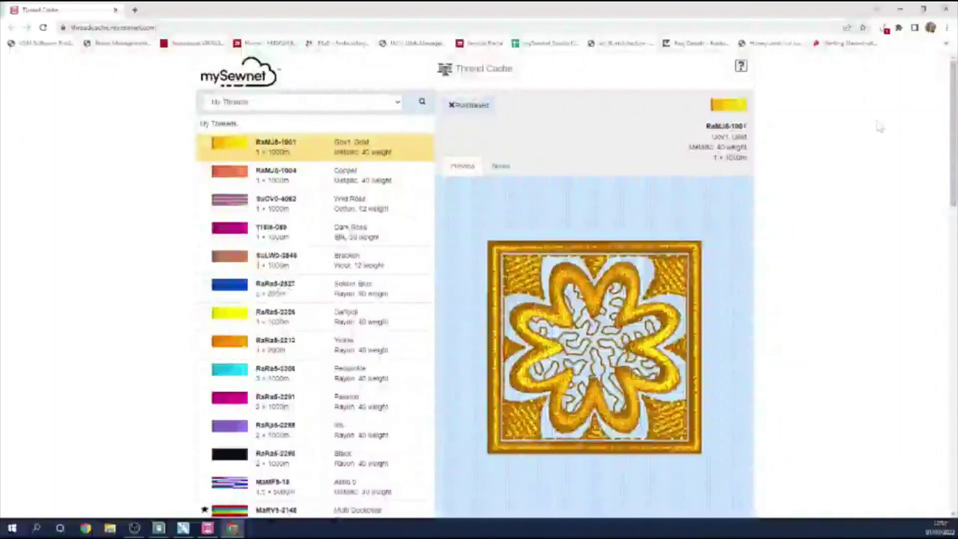
# Step: Scroll the online thread list and open the Dark Sapphire MaRa5-1029 details
pyautogui.moveTo(952, 164); pyautogui.dragTo(952, 271)
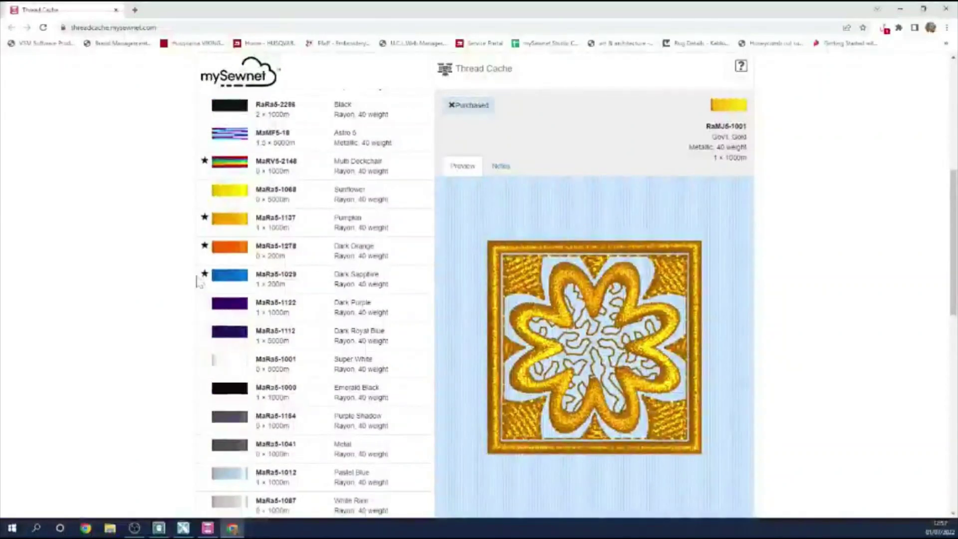
pyautogui.click(226, 285)
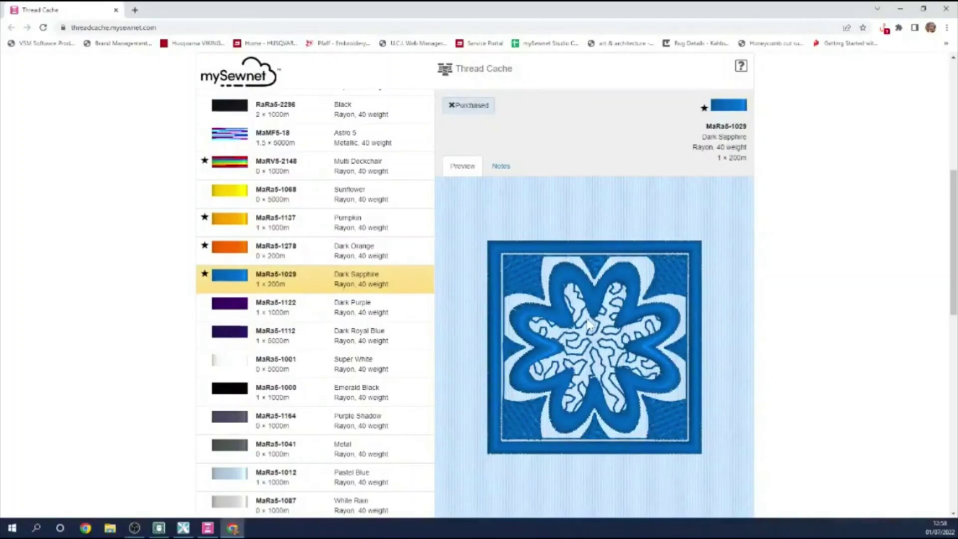
pyautogui.click(500, 166)
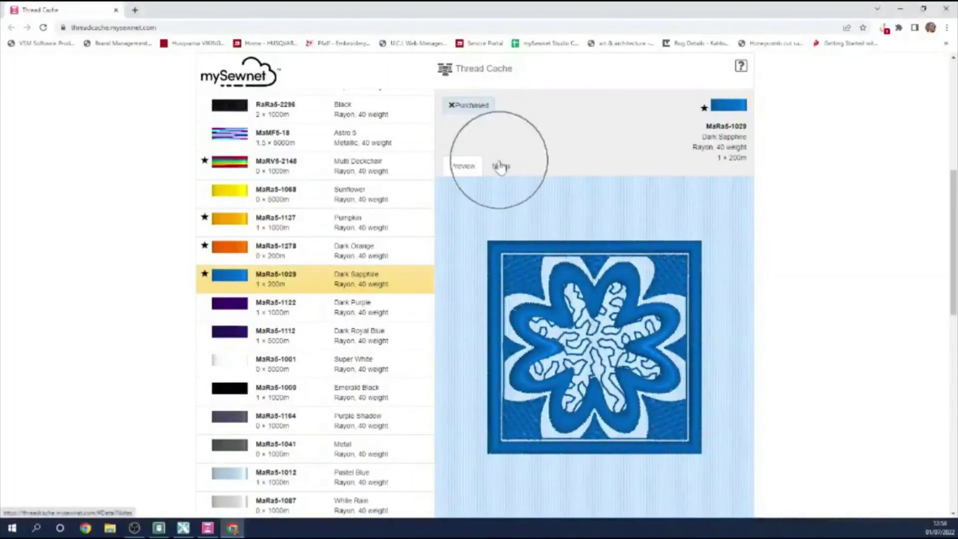
pyautogui.click(500, 167)
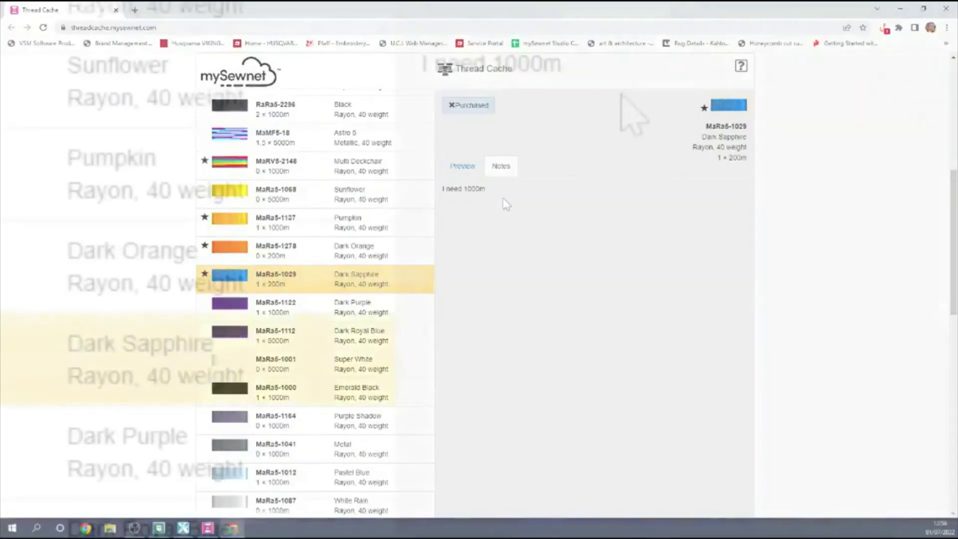
pyautogui.click(503, 199)
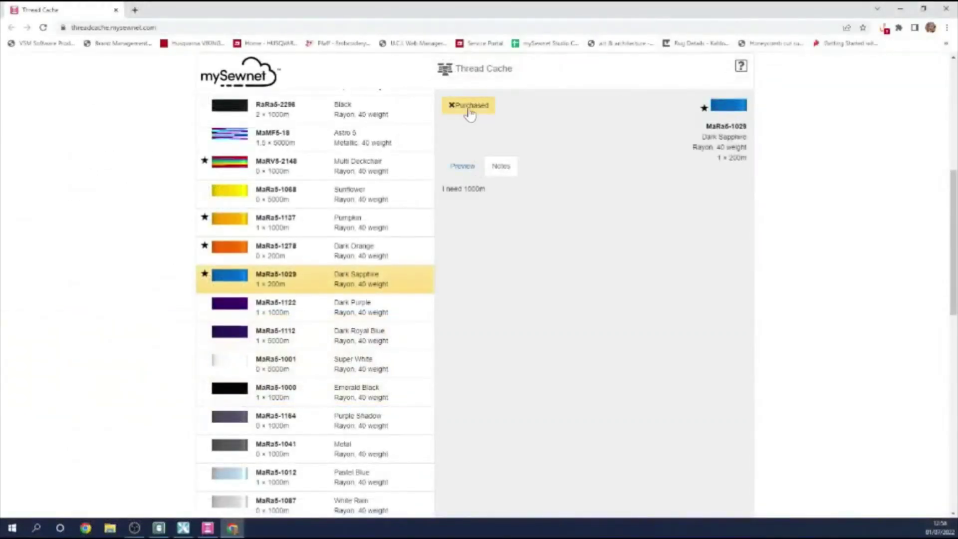
pyautogui.click(468, 109)
pyautogui.click(468, 110)
pyautogui.click(218, 279)
# Step: Show Dark Sapphire's blue stitched flower design preview again
pyautogui.click(472, 169)
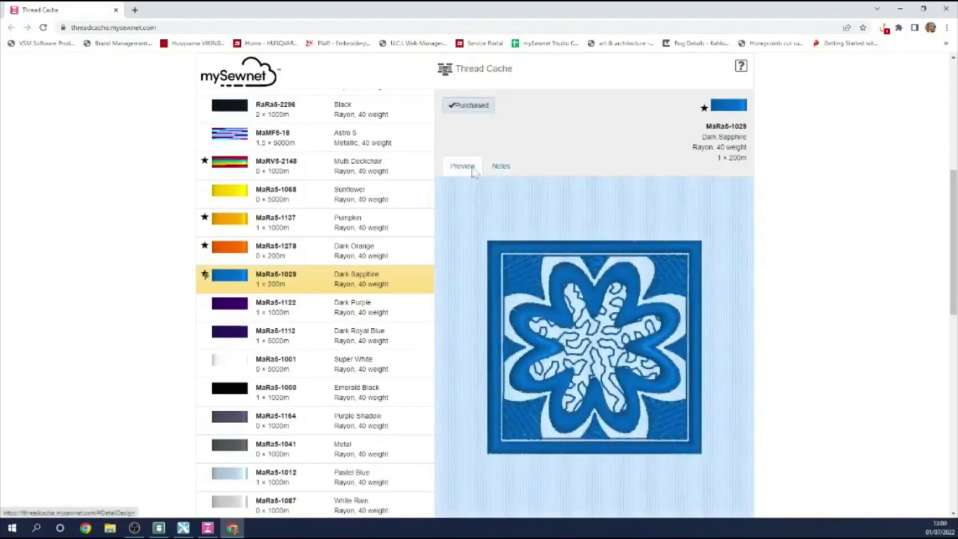